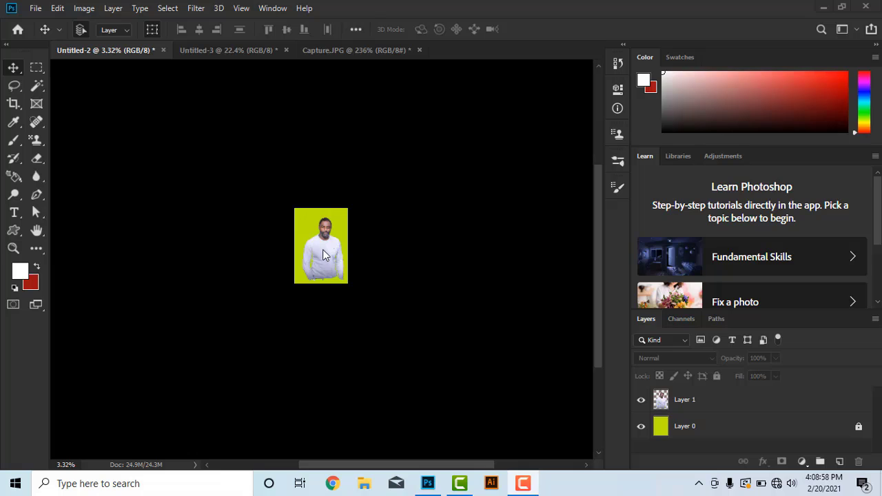
# Examine the man's cut-out against the green background up close
pyautogui.scroll(2, 324, 255)
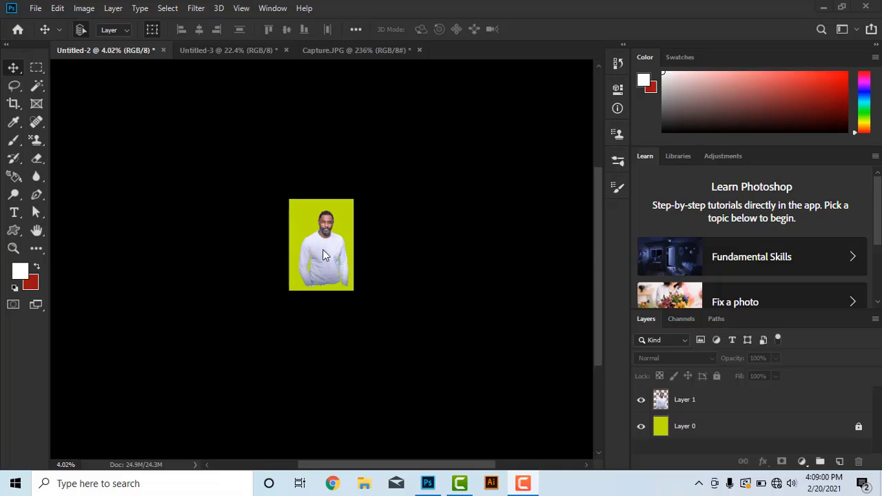
pyautogui.scroll(1, 325, 255)
pyautogui.scroll(1, 324, 255)
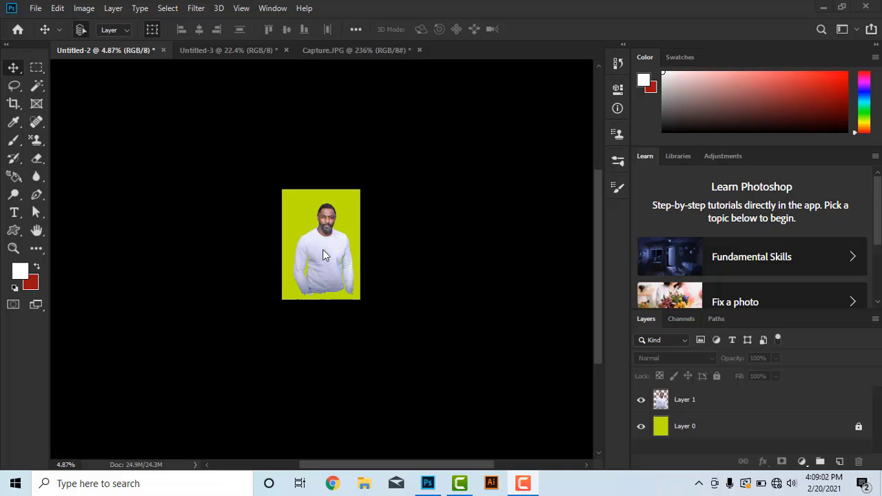
pyautogui.scroll(1, 324, 255)
pyautogui.scroll(1, 324, 255)
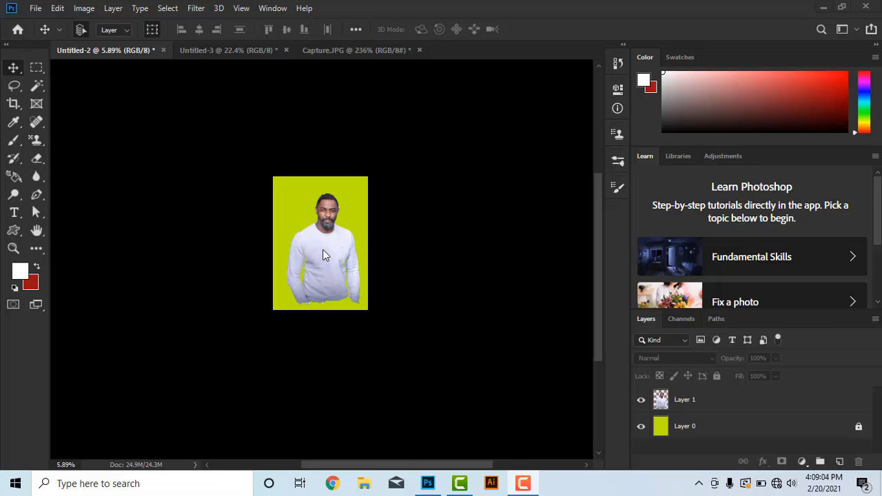
pyautogui.scroll(1, 325, 255)
pyautogui.scroll(1, 325, 255)
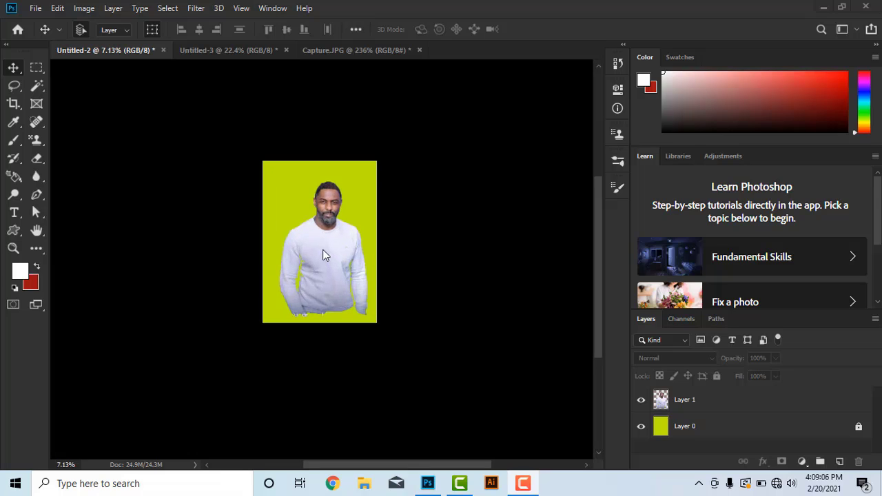
pyautogui.scroll(1, 326, 255)
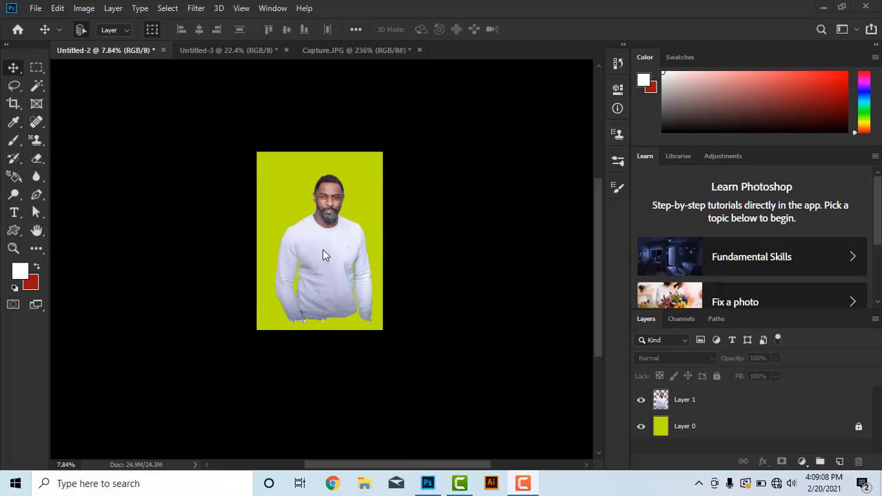
pyautogui.scroll(2, 326, 255)
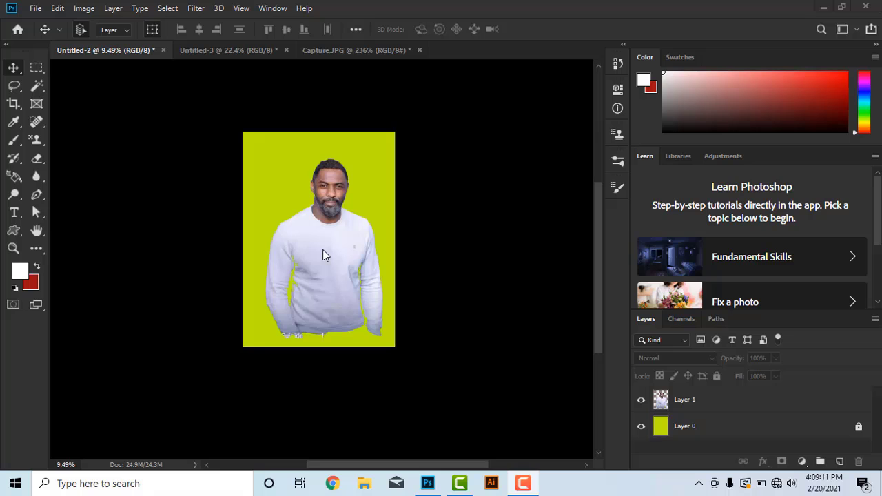
pyautogui.scroll(1, 323, 255)
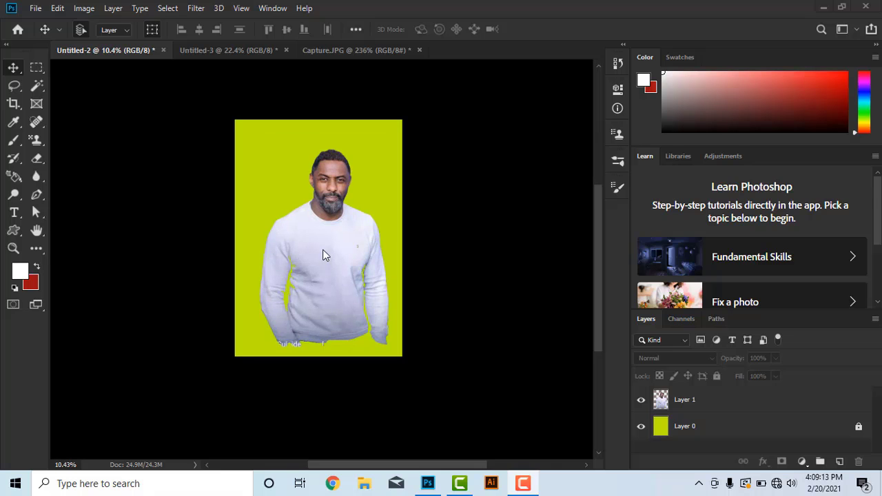
pyautogui.scroll(2, 324, 255)
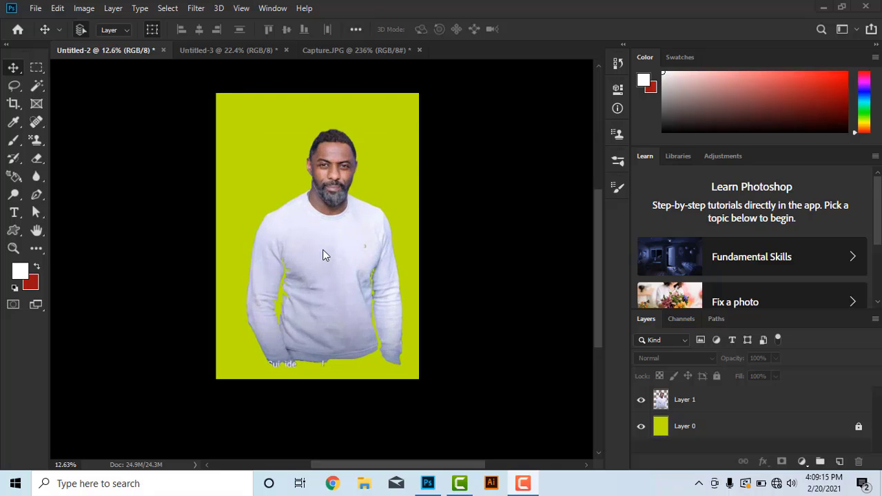
pyautogui.scroll(1, 324, 255)
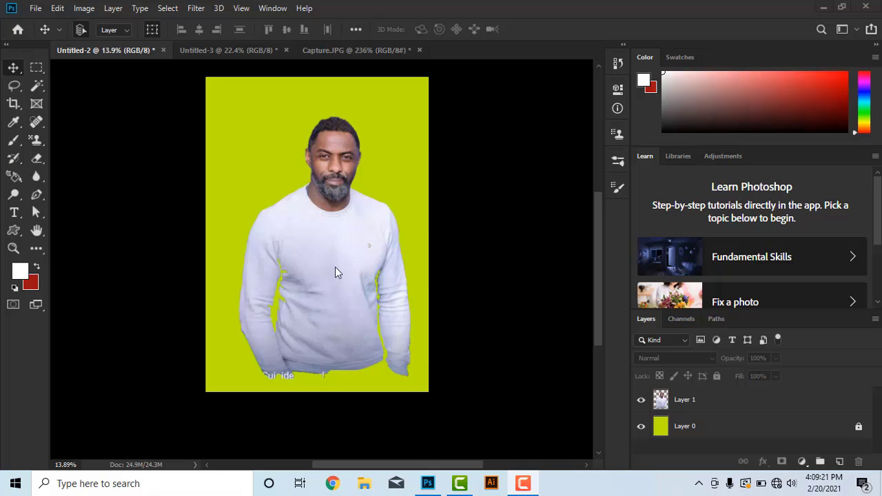
pyautogui.scroll(1, 335, 267)
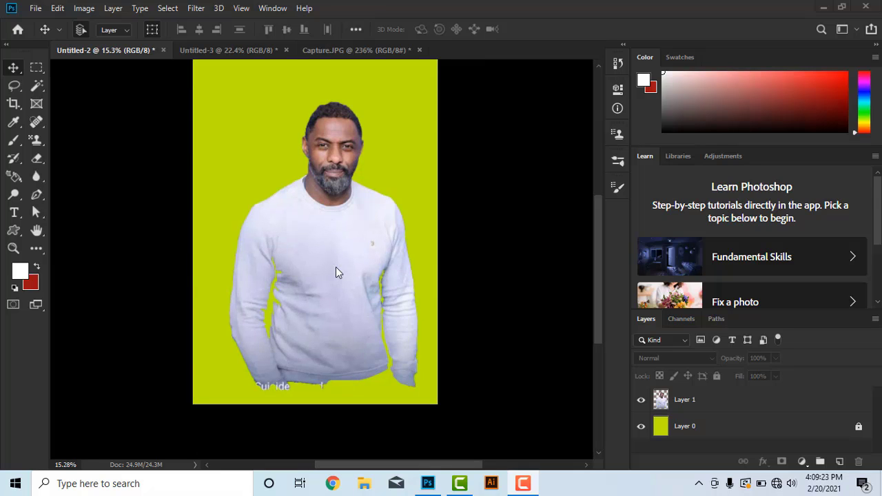
# Load the man cut-out's outline as a selection and make Layer 1 the active layer
pyautogui.click(331, 264)
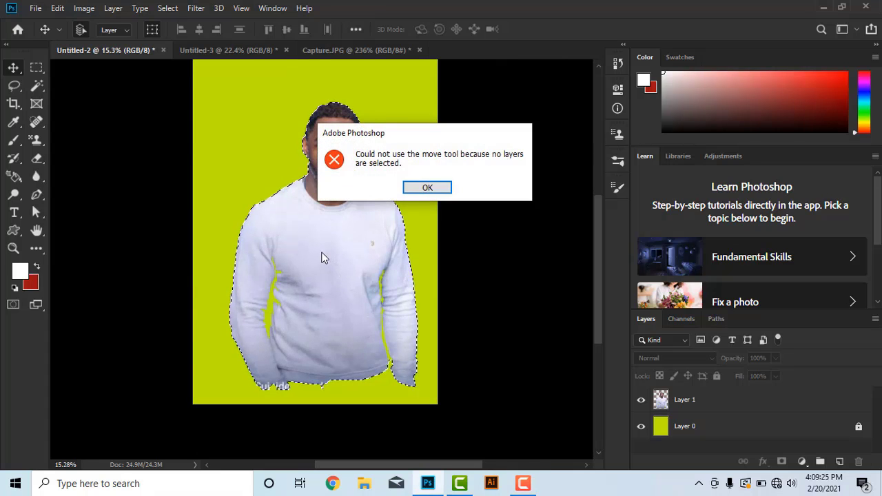
pyautogui.click(428, 187)
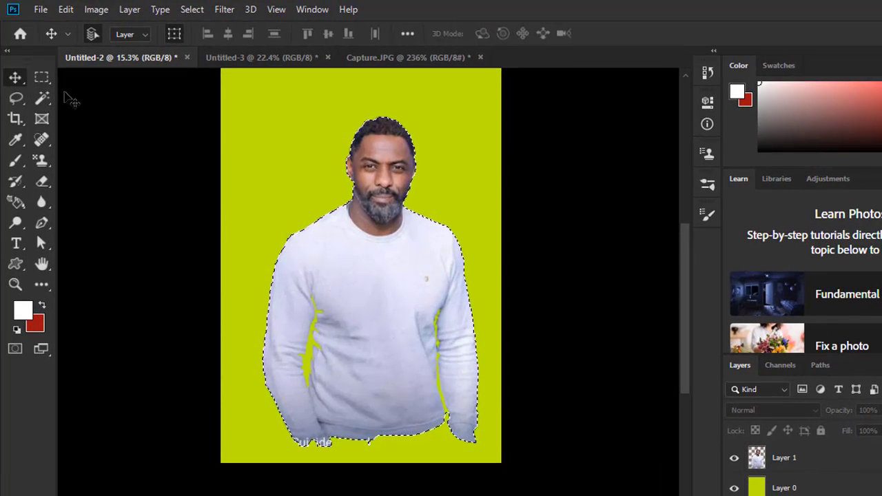
pyautogui.click(349, 276)
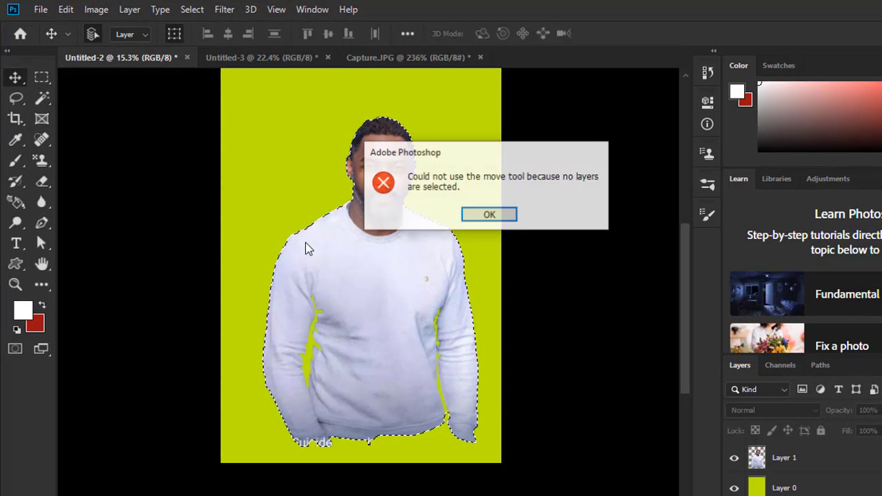
pyautogui.click(489, 215)
pyautogui.keyDown('ctrl'); pyautogui.click(457, 348); pyautogui.keyUp('ctrl')
pyautogui.moveTo(376, 297)
pyautogui.mouseDown()
pyautogui.moveTo(337, 267)
pyautogui.moveTo(388, 295)
pyautogui.moveTo(359, 299)
pyautogui.moveTo(373, 295)
pyautogui.mouseUp()
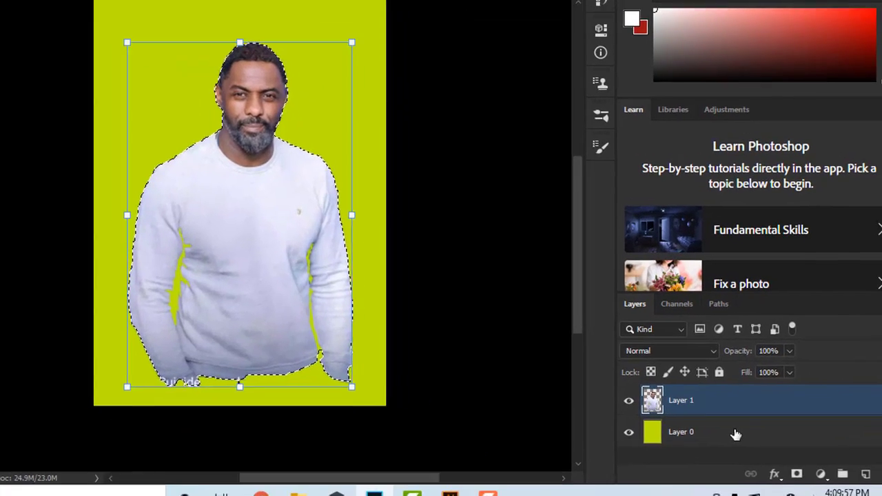
pyautogui.click(832, 485)
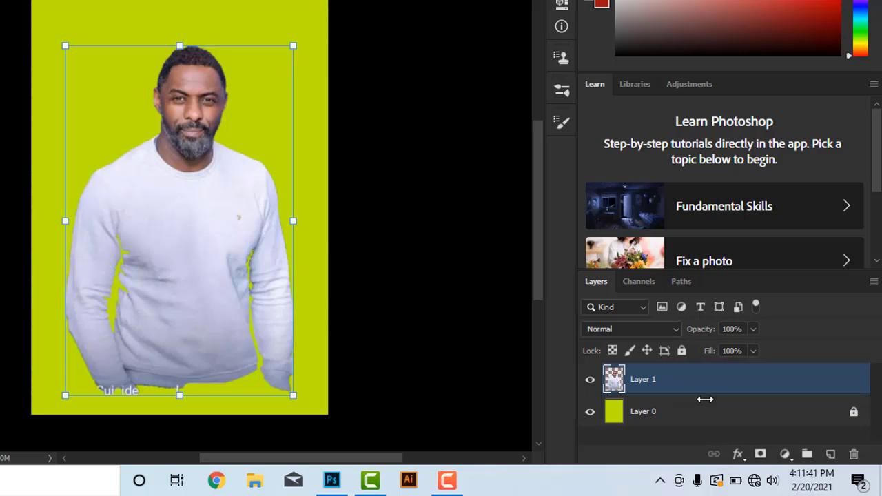
# Reload the outline of Layer 1 as a selection, then deselect both the layer and the outline
pyautogui.keyDown('ctrl'); pyautogui.click(617, 379); pyautogui.keyUp('ctrl')
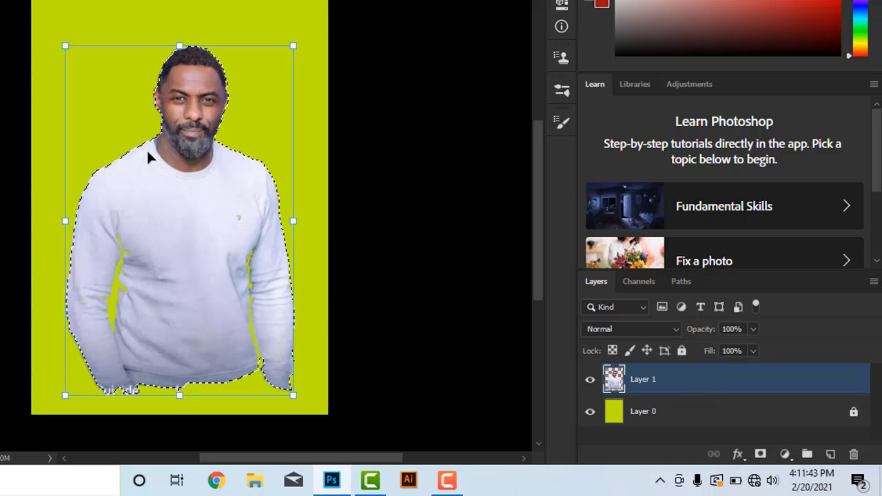
pyautogui.click(0, 146)
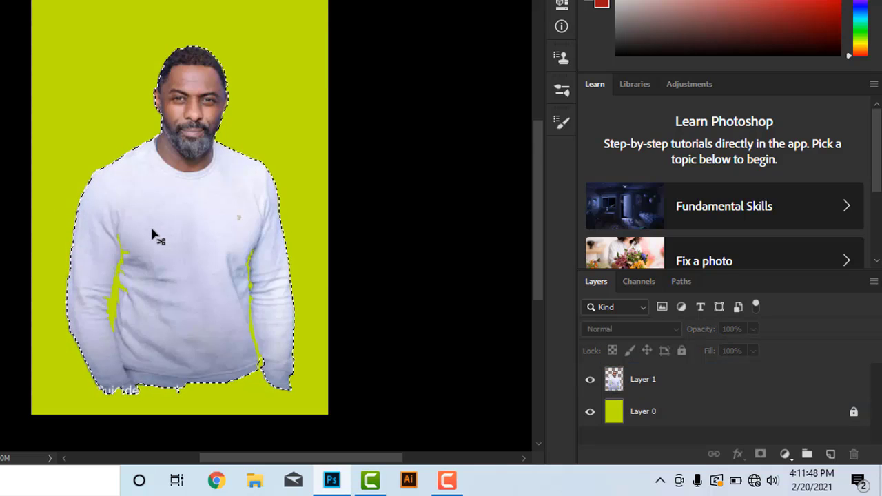
pyautogui.hotkey('ctrl', 'd')
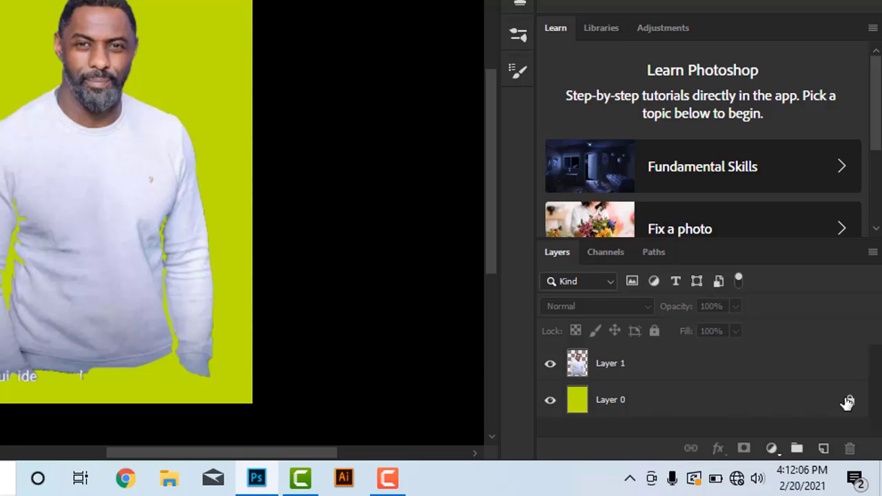
# Unlock Layer 0 and fill it with the red background colour
pyautogui.click(680, 407)
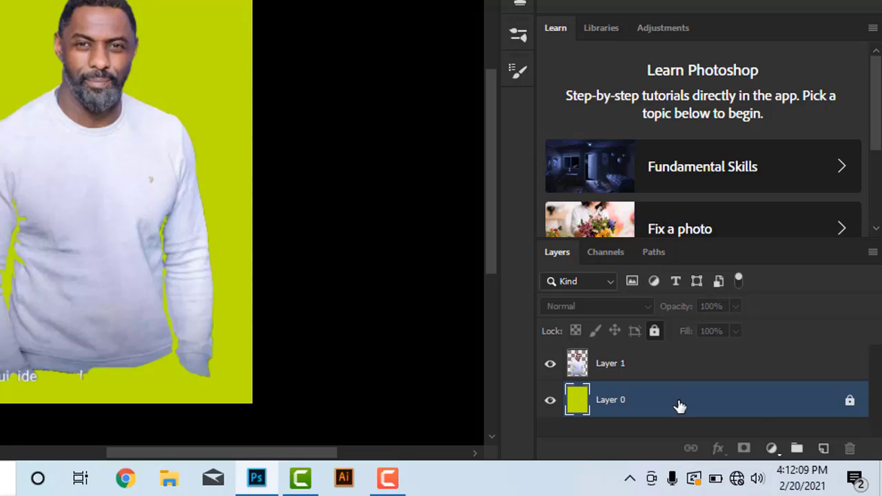
pyautogui.click(850, 405)
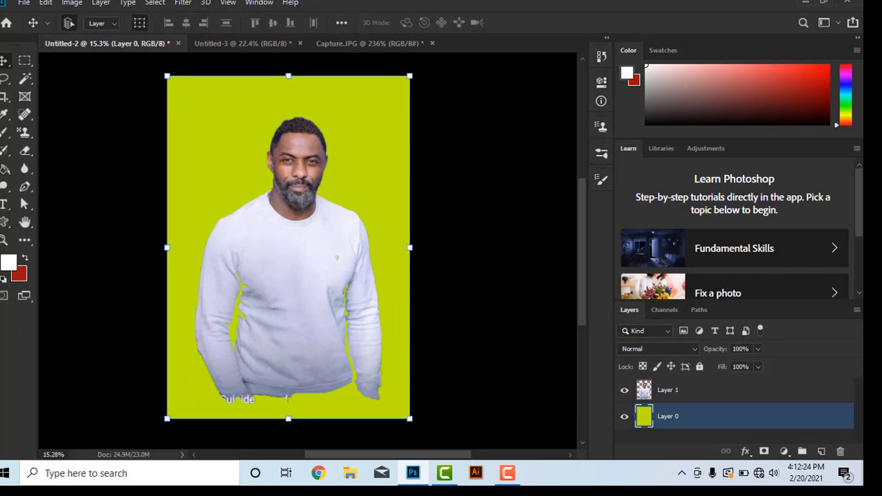
pyautogui.hotkey('ctrl', 'BackSpace')
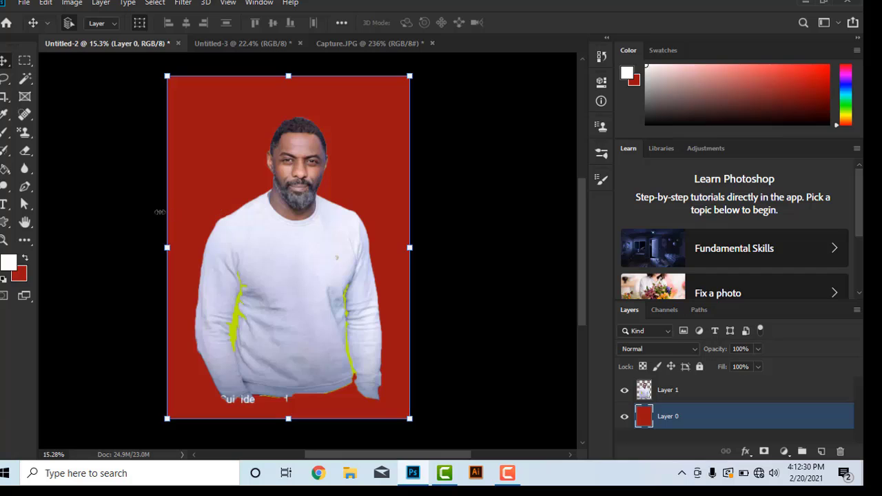
pyautogui.click(120, 215)
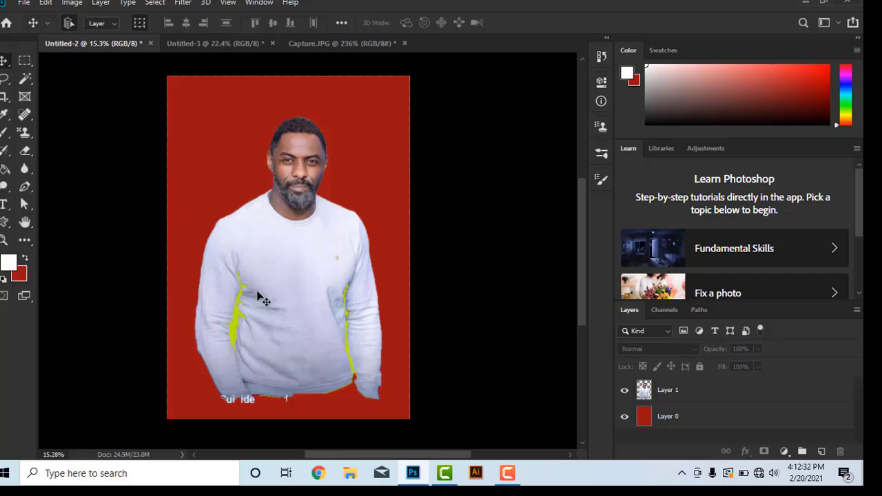
# Activate the man's layer, Layer 1, and set the Blur tool's brush size to 172 px
pyautogui.scroll(1, 261, 297)
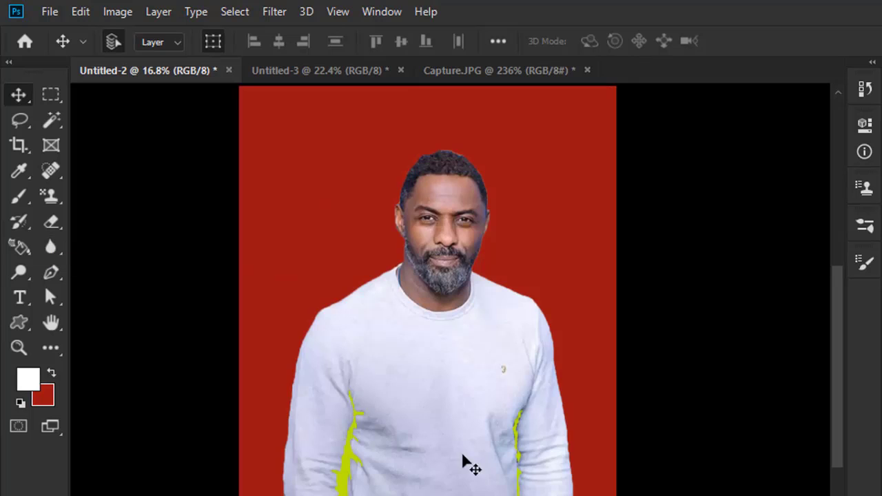
pyautogui.hotkey('ctrl', 't')
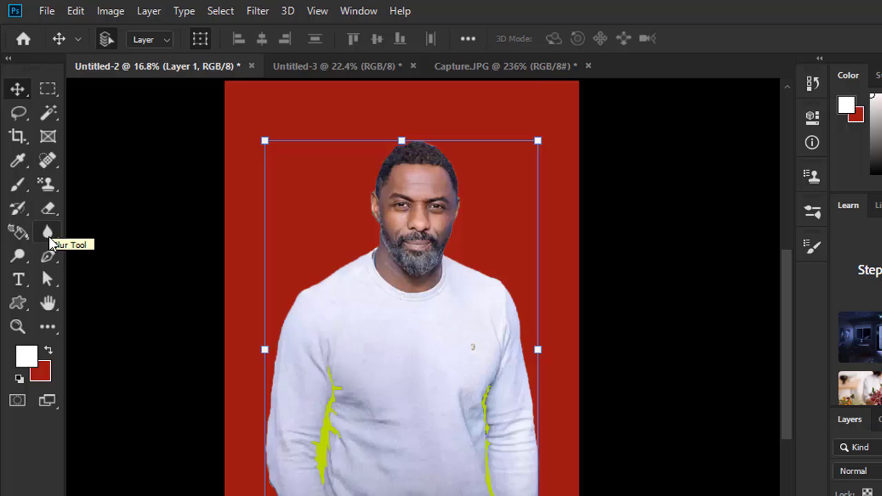
pyautogui.click(49, 238)
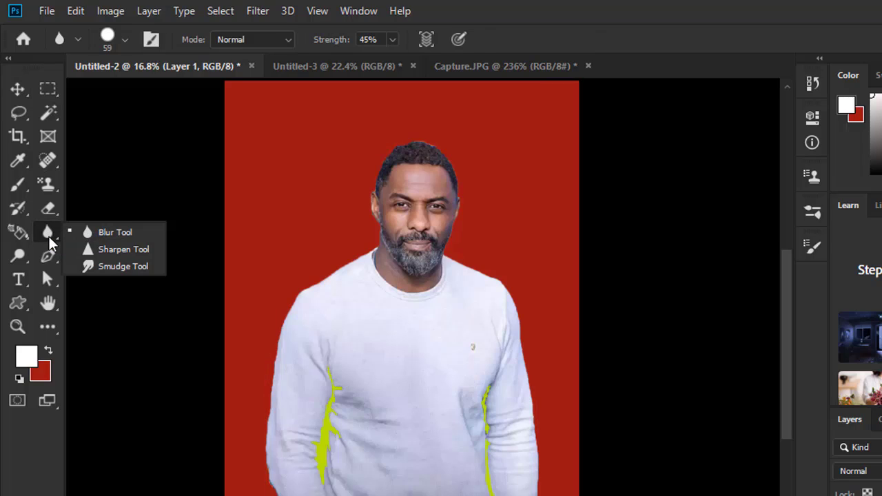
pyautogui.click(110, 233)
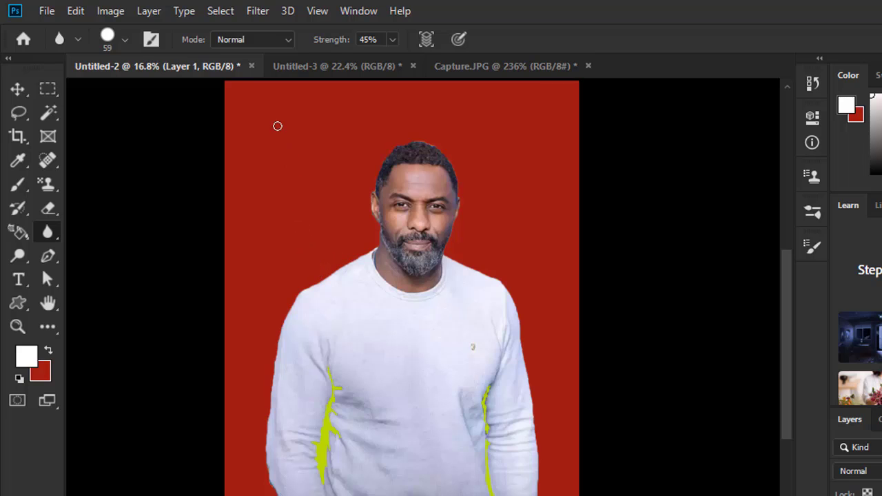
pyautogui.click(123, 41)
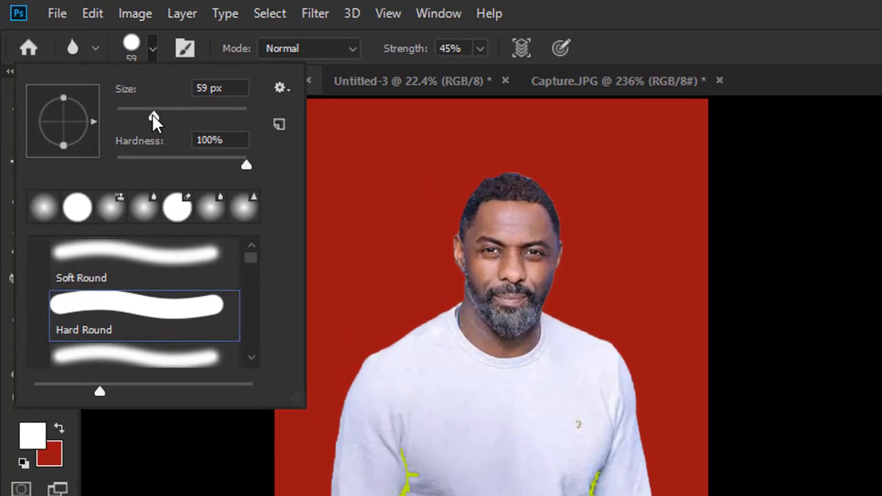
pyautogui.moveTo(125, 95); pyautogui.dragTo(182, 116)
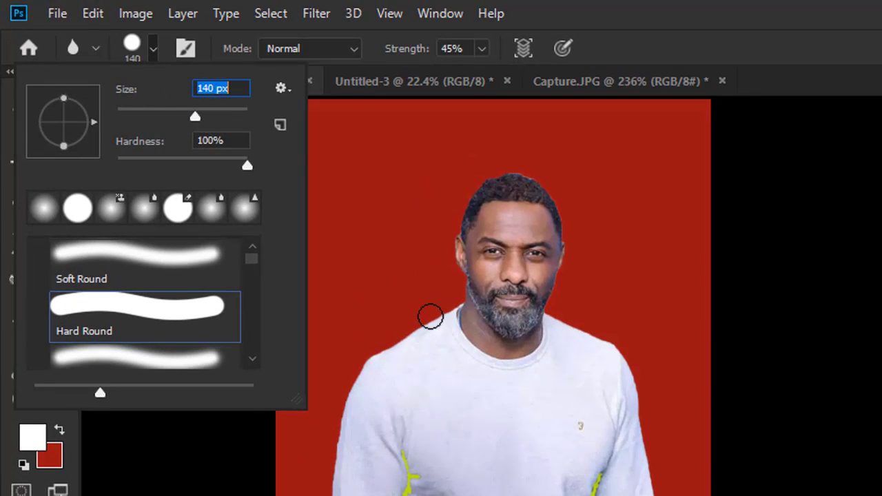
pyautogui.moveTo(197, 114); pyautogui.dragTo(207, 114)
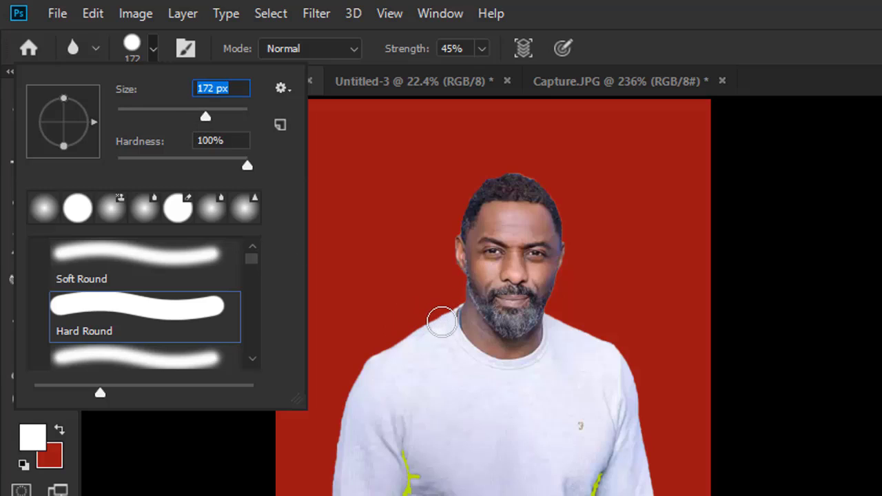
pyautogui.click(155, 46)
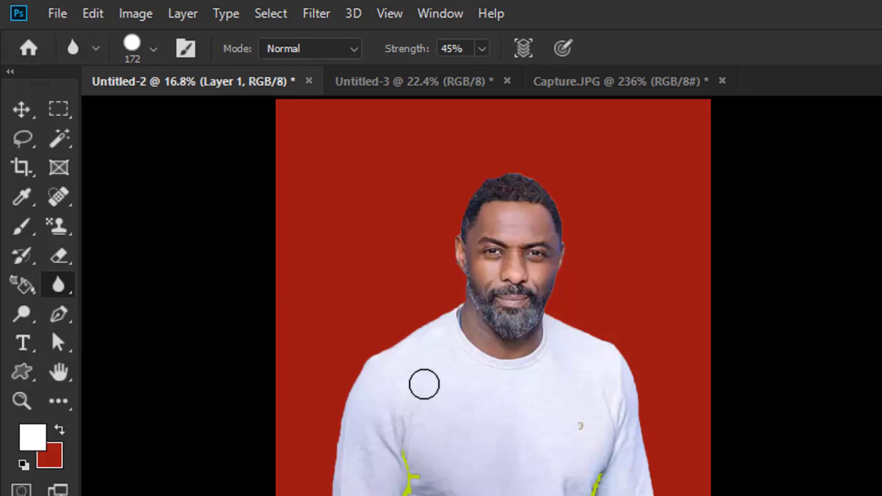
# Blur the cut-out's rough edge along the man's shoulder between the neck and the upper arm
pyautogui.scroll(4, 419, 361)
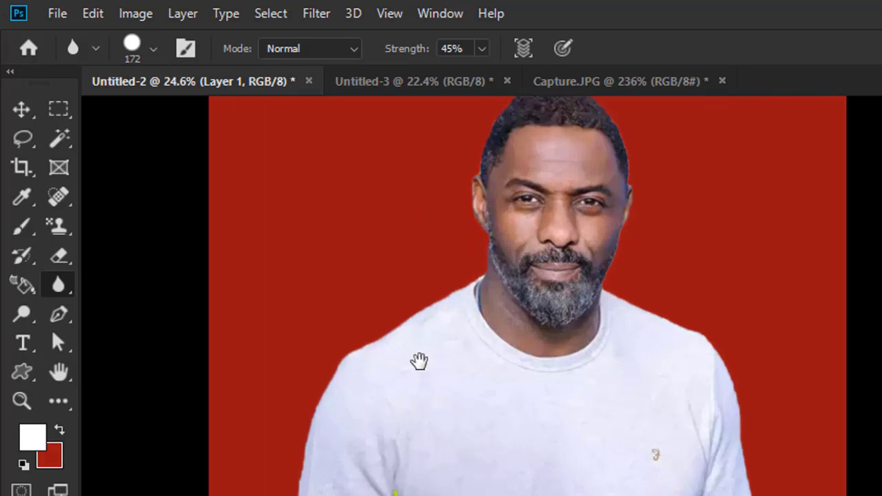
pyautogui.scroll(3, 419, 361)
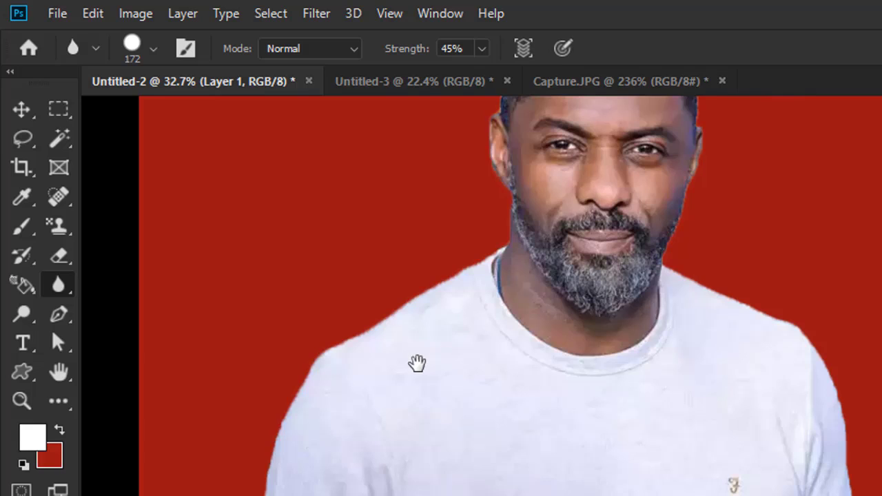
pyautogui.scroll(1, 418, 362)
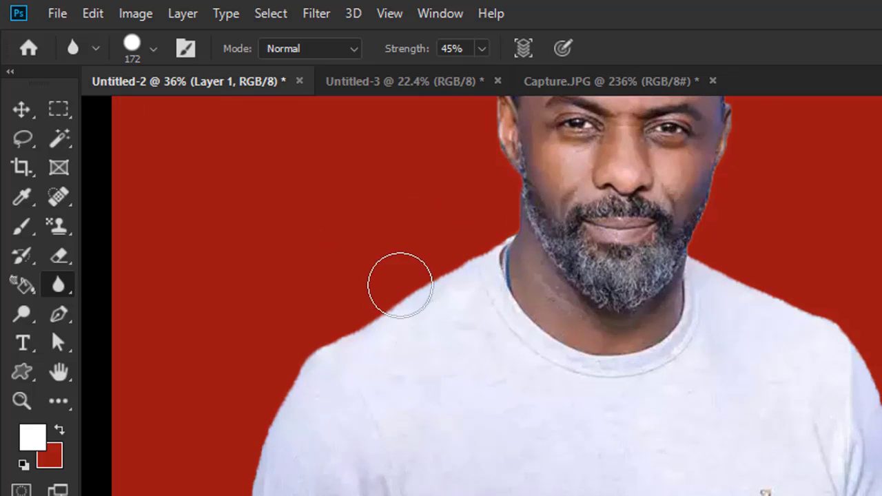
pyautogui.moveTo(468, 252)
pyautogui.mouseDown()
pyautogui.moveTo(449, 278)
pyautogui.moveTo(369, 316)
pyautogui.mouseUp()
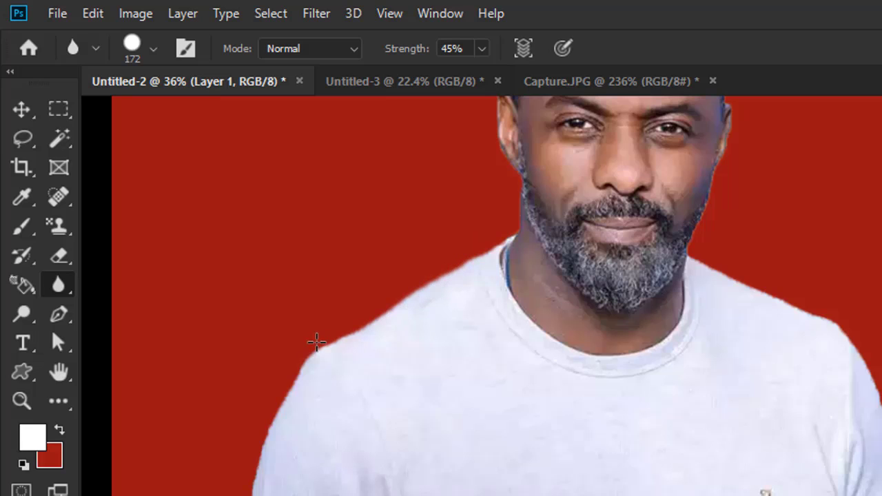
pyautogui.moveTo(317, 342); pyautogui.dragTo(491, 242)
# Blur the outer edge of the same sleeve from the shoulder down to the forearm
pyautogui.moveTo(278, 440)
pyautogui.mouseDown()
pyautogui.moveTo(421, 317)
pyautogui.moveTo(431, 271)
pyautogui.moveTo(409, 331)
pyautogui.moveTo(384, 475)
pyautogui.mouseUp()
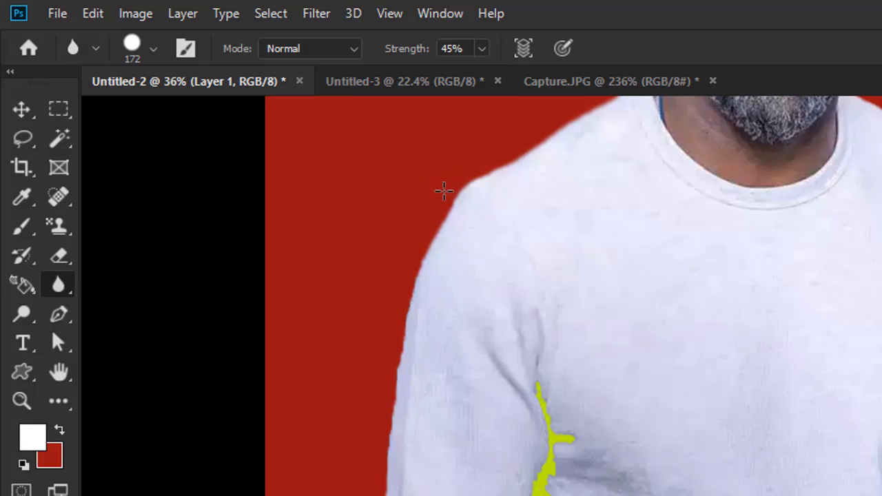
pyautogui.moveTo(443, 191)
pyautogui.mouseDown()
pyautogui.moveTo(429, 302)
pyautogui.moveTo(417, 317)
pyautogui.moveTo(425, 262)
pyautogui.moveTo(395, 378)
pyautogui.moveTo(397, 324)
pyautogui.moveTo(384, 463)
pyautogui.mouseUp()
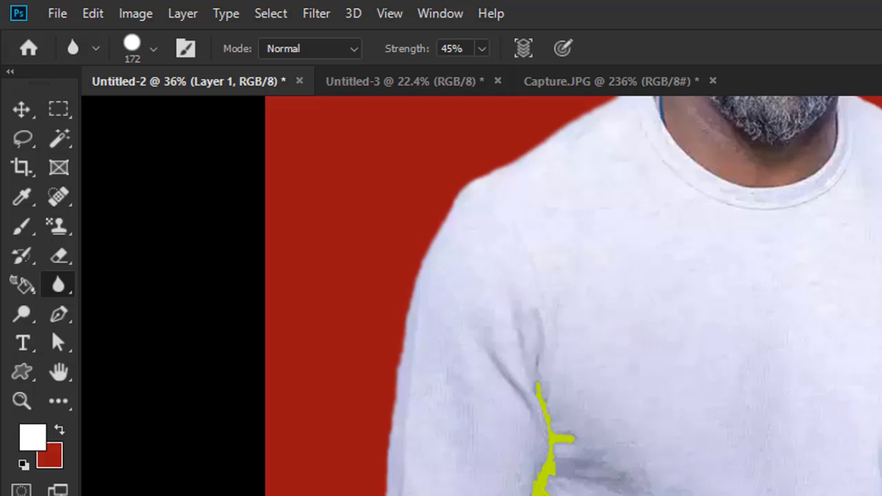
pyautogui.moveTo(549, 452)
pyautogui.mouseDown()
pyautogui.moveTo(462, 399)
pyautogui.moveTo(382, 321)
pyautogui.mouseUp()
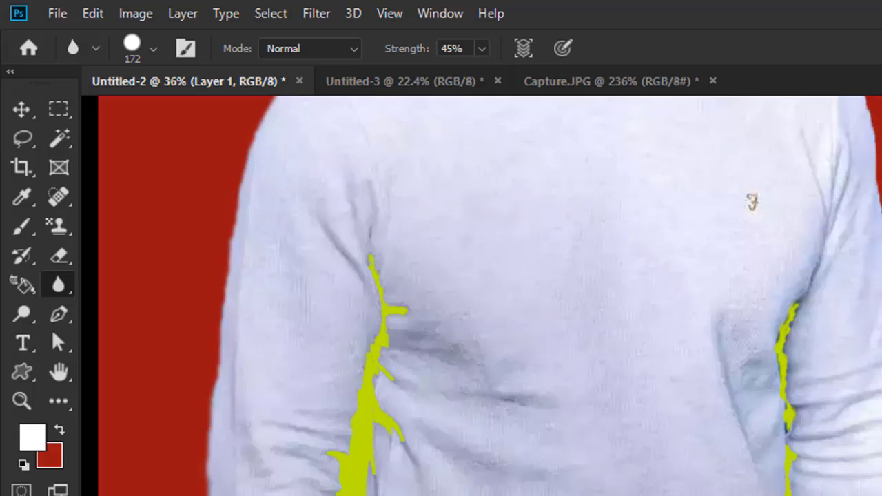
pyautogui.moveTo(216, 428)
pyautogui.mouseDown()
pyautogui.moveTo(209, 351)
pyautogui.moveTo(230, 259)
pyautogui.mouseUp()
pyautogui.moveTo(214, 298)
pyautogui.mouseDown()
pyautogui.moveTo(201, 379)
pyautogui.moveTo(217, 338)
pyautogui.moveTo(216, 362)
pyautogui.mouseUp()
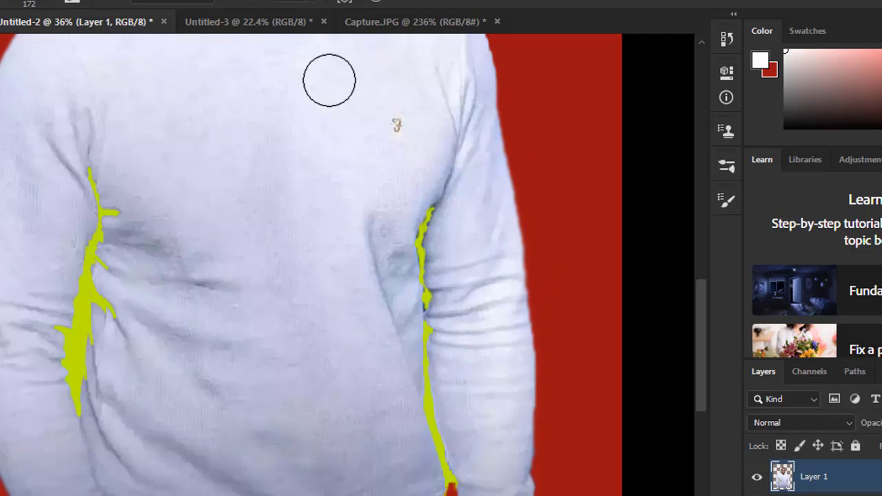
pyautogui.moveTo(242, 201); pyautogui.dragTo(311, 274)
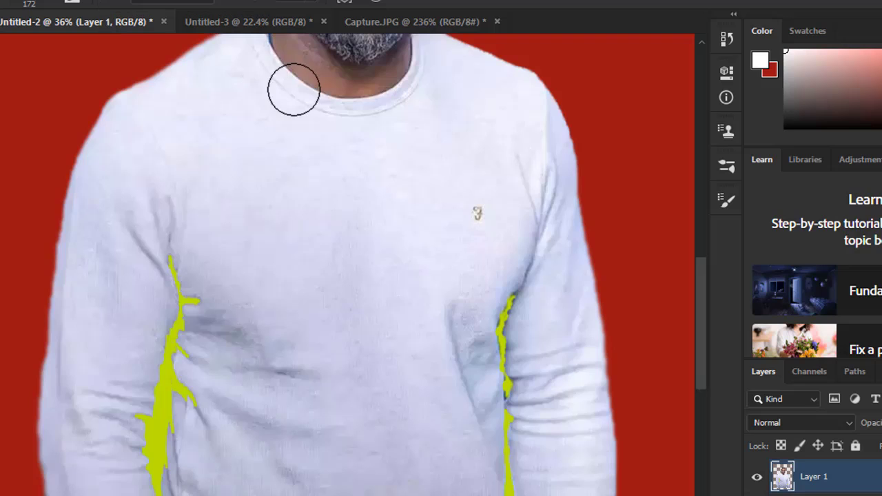
# Examine the skin in the side-by-side before and after portraits in the Untitled-3 document
pyautogui.click(278, 19)
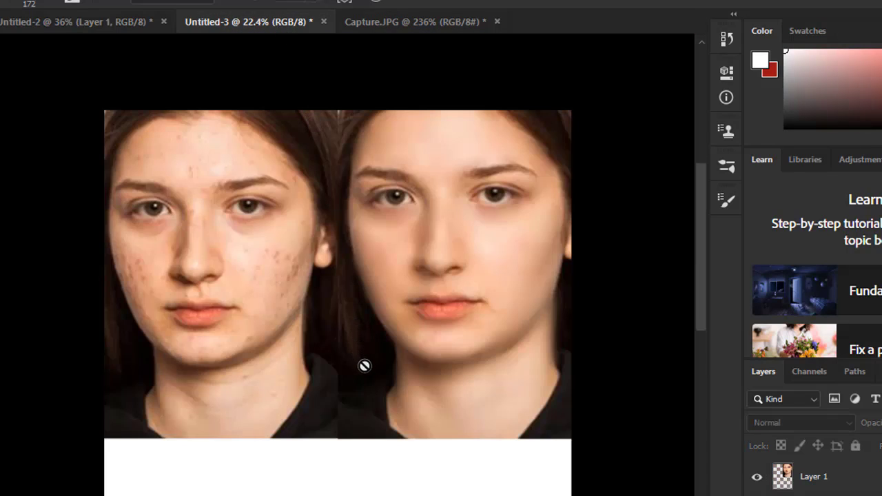
pyautogui.scroll(2, 375, 372)
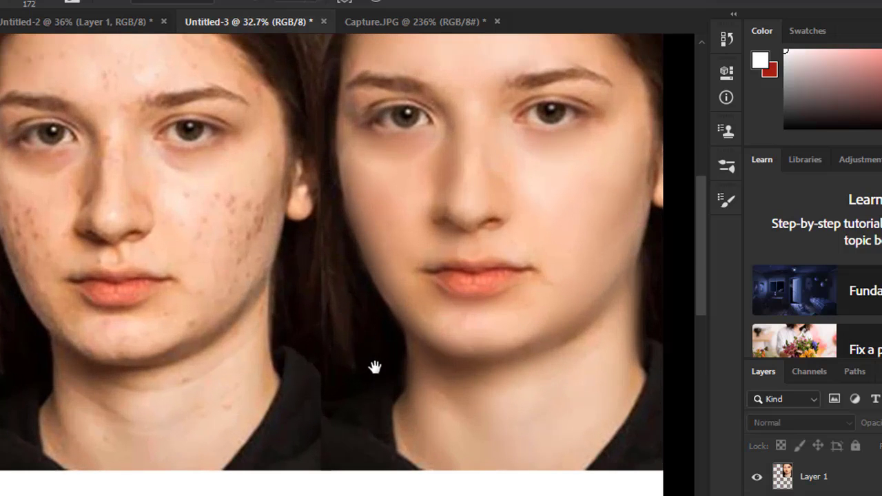
pyautogui.scroll(-1, 375, 366)
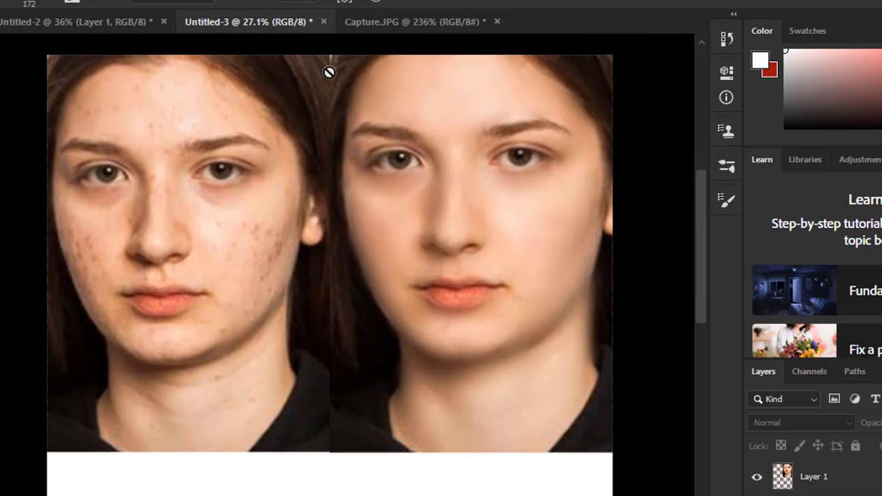
pyautogui.click(846, 491)
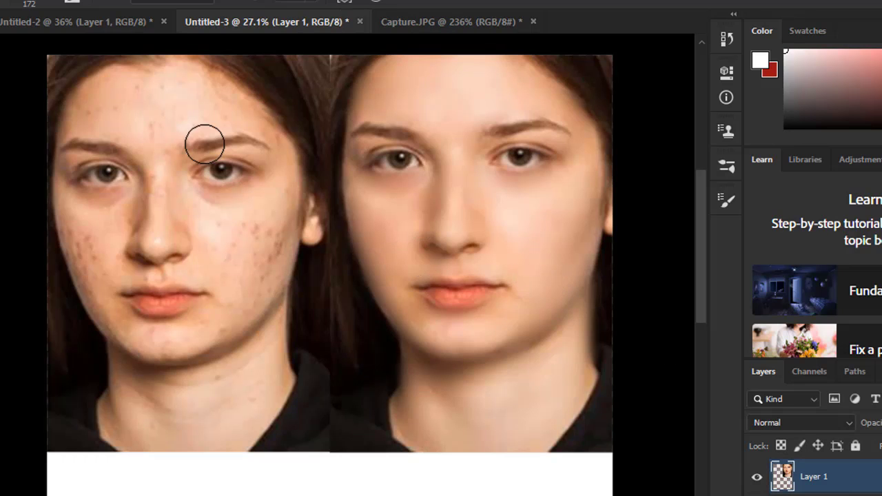
pyautogui.press('v')
pyautogui.moveTo(441, 219); pyautogui.dragTo(459, 229)
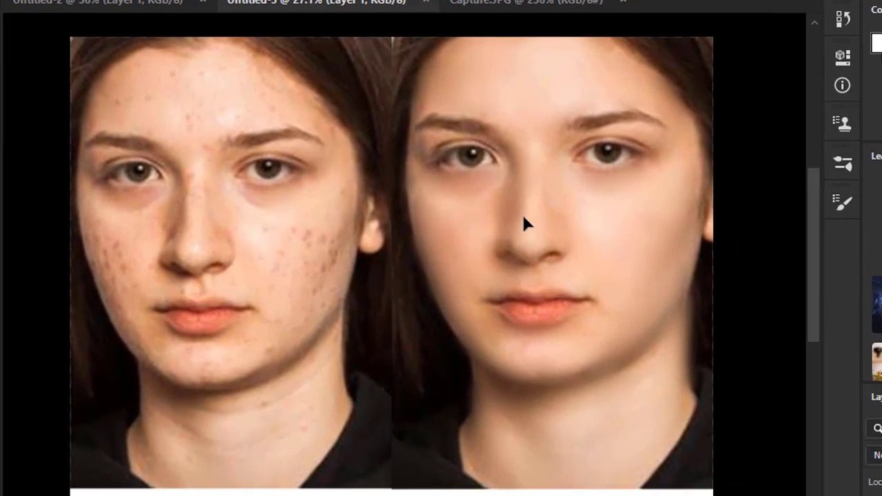
pyautogui.moveTo(540, 235); pyautogui.dragTo(527, 225)
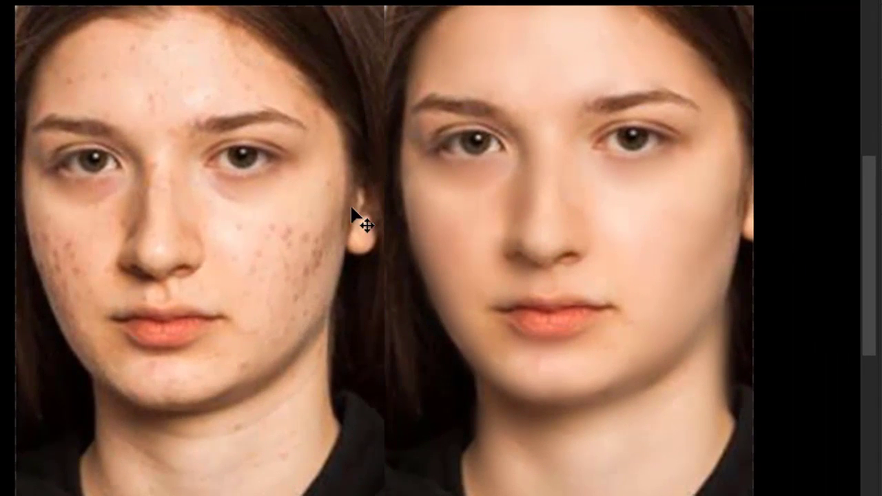
pyautogui.moveTo(360, 221); pyautogui.dragTo(360, 278)
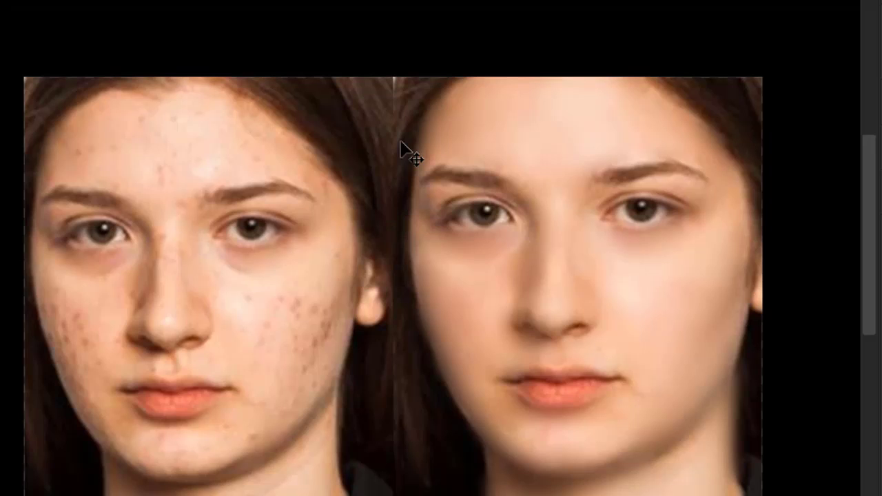
# Reactivate the Blur tool and make Layer 1 the active layer in Untitled-3
pyautogui.rightClick(8, 189)
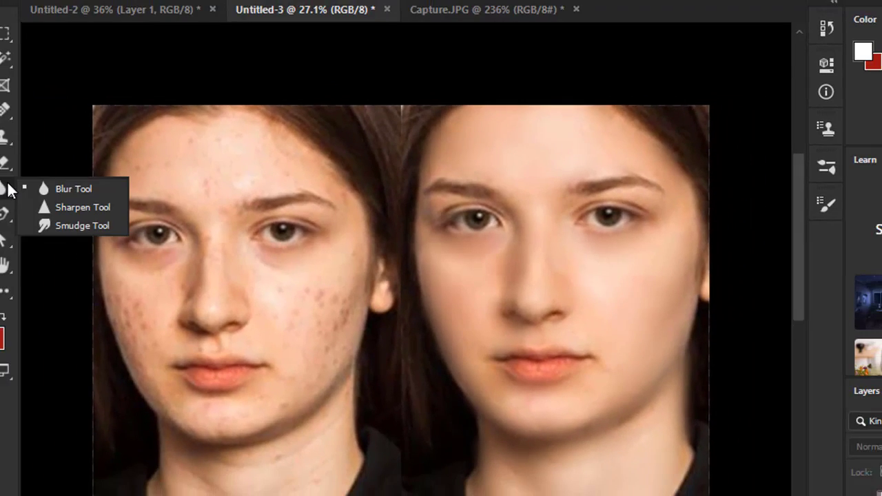
pyautogui.click(58, 189)
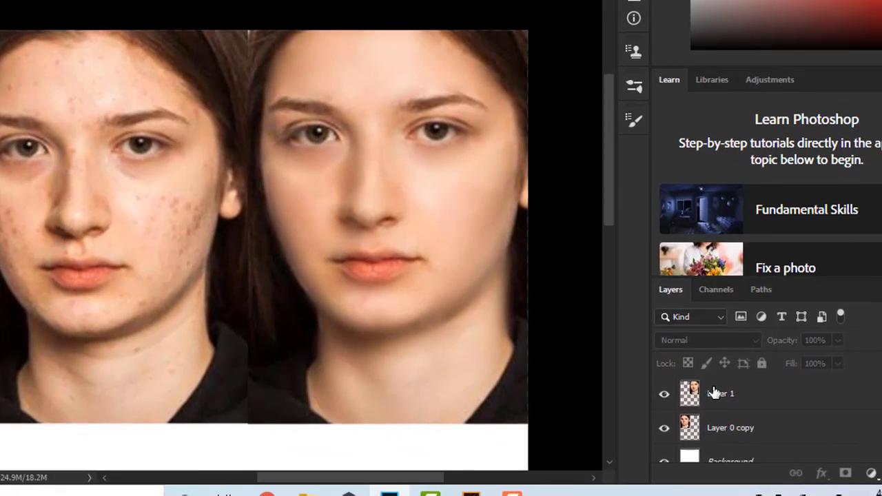
pyautogui.click(859, 488)
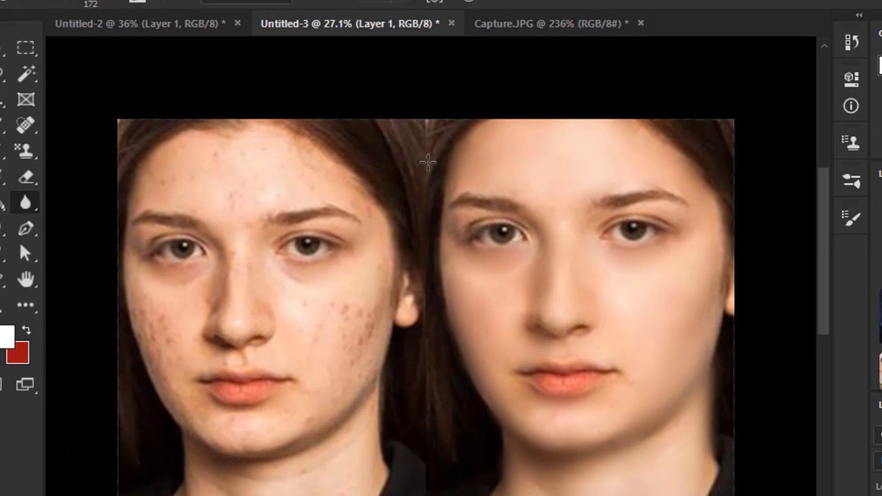
pyautogui.scroll(2, 432, 200)
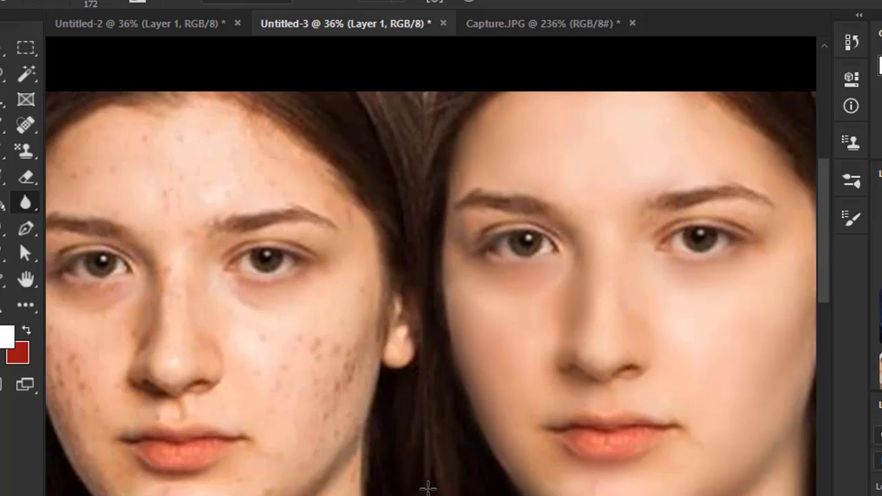
pyautogui.scroll(-5, 431, 312)
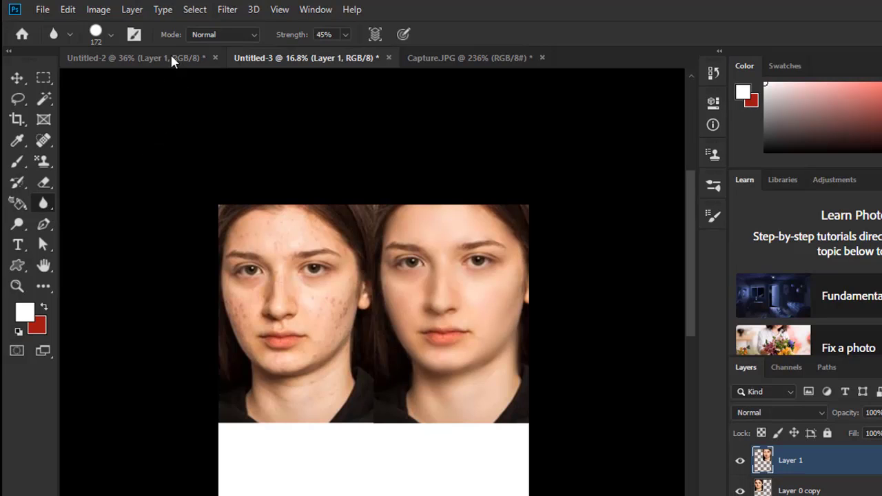
# Review the man's photo in Untitled-2, the unretouched portrait in Capture.JPG and the before and after comparison in Untitled-3
pyautogui.click(173, 59)
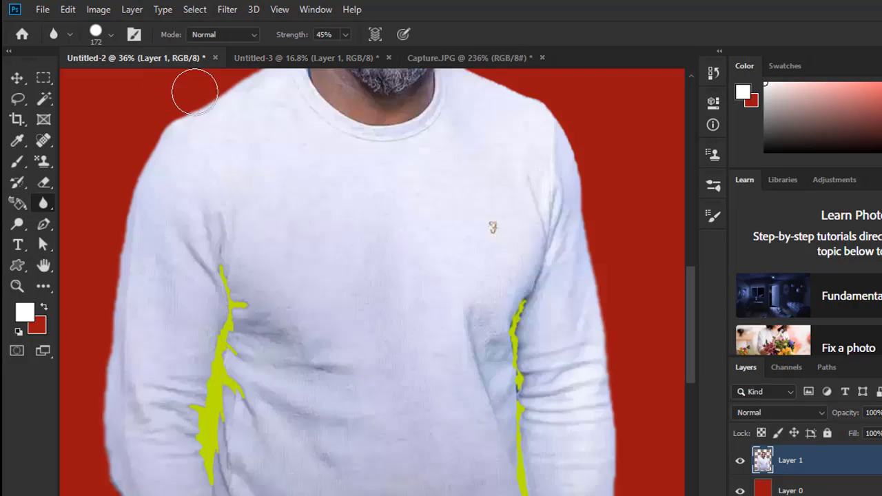
pyautogui.click(471, 59)
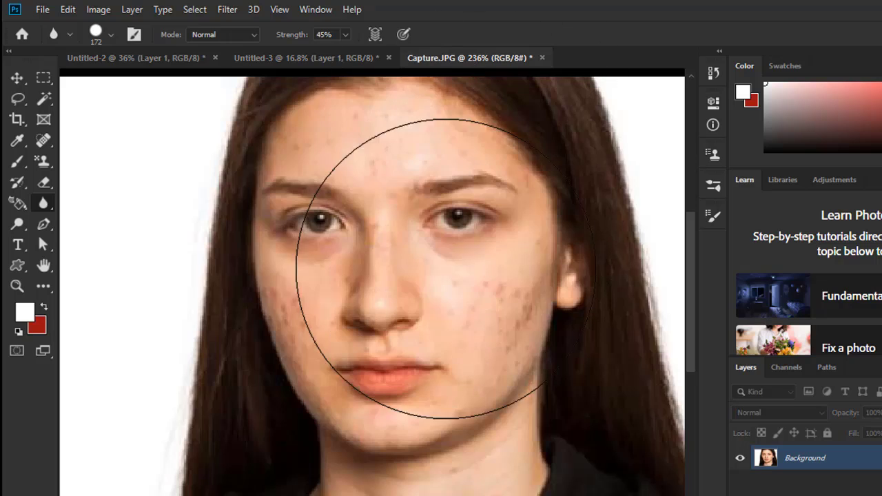
pyautogui.scroll(-3, 427, 329)
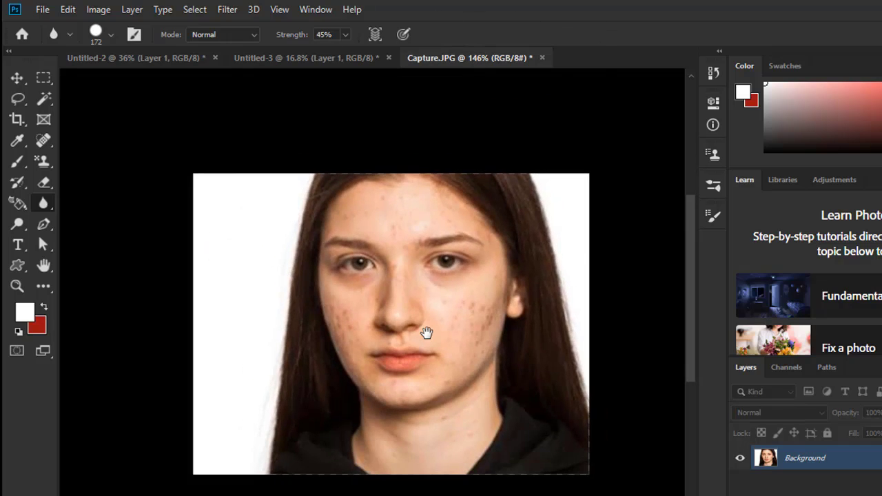
pyautogui.scroll(1, 426, 333)
pyautogui.scroll(1, 425, 333)
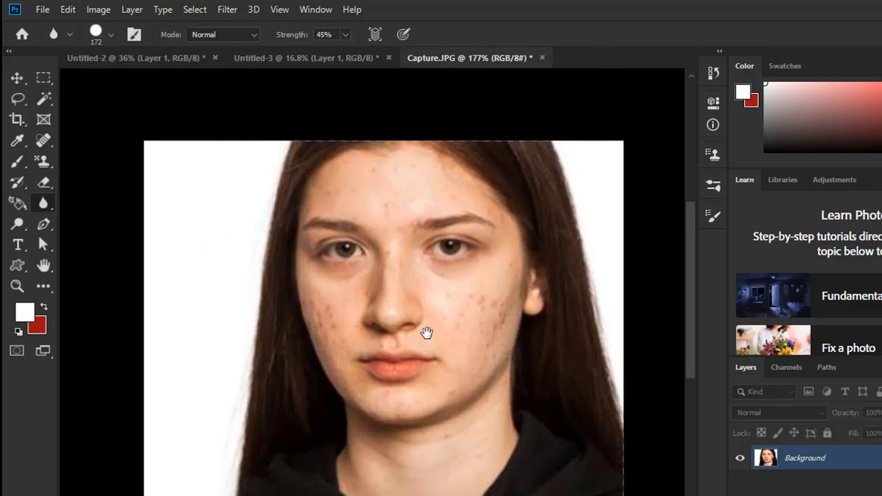
pyautogui.moveTo(426, 333)
pyautogui.mouseDown()
pyautogui.moveTo(404, 311)
pyautogui.moveTo(437, 296)
pyautogui.moveTo(455, 314)
pyautogui.moveTo(443, 342)
pyautogui.moveTo(431, 346)
pyautogui.moveTo(429, 269)
pyautogui.moveTo(447, 315)
pyautogui.moveTo(444, 341)
pyautogui.moveTo(433, 332)
pyautogui.moveTo(431, 305)
pyautogui.mouseUp()
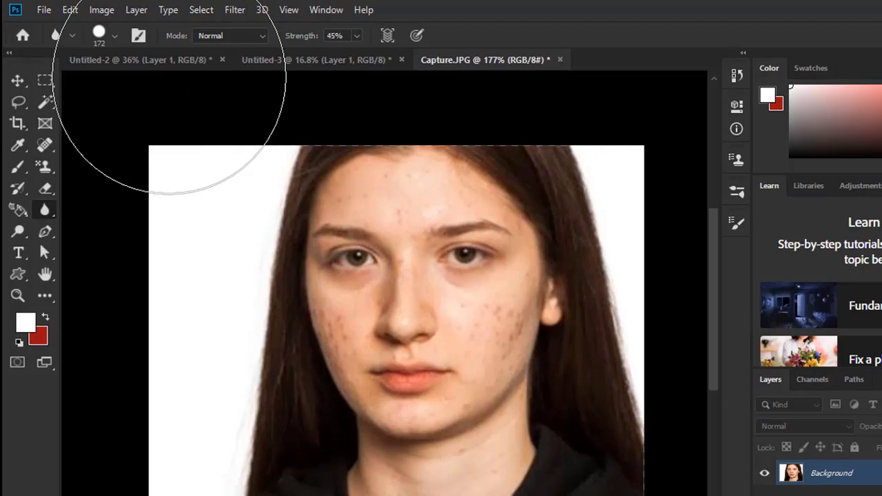
pyautogui.click(320, 60)
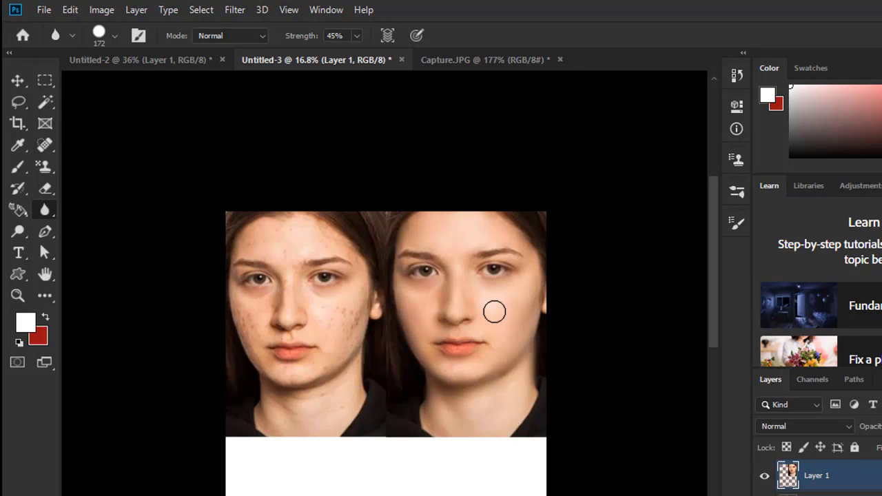
# In Capture.JPG, duplicate the Background layer and unlock the original Background layer
pyautogui.click(470, 59)
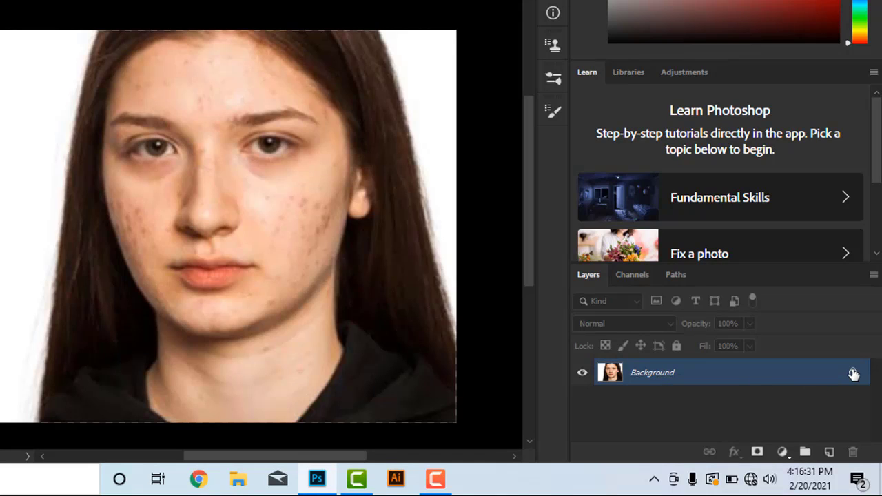
pyautogui.moveTo(754, 370); pyautogui.dragTo(829, 456)
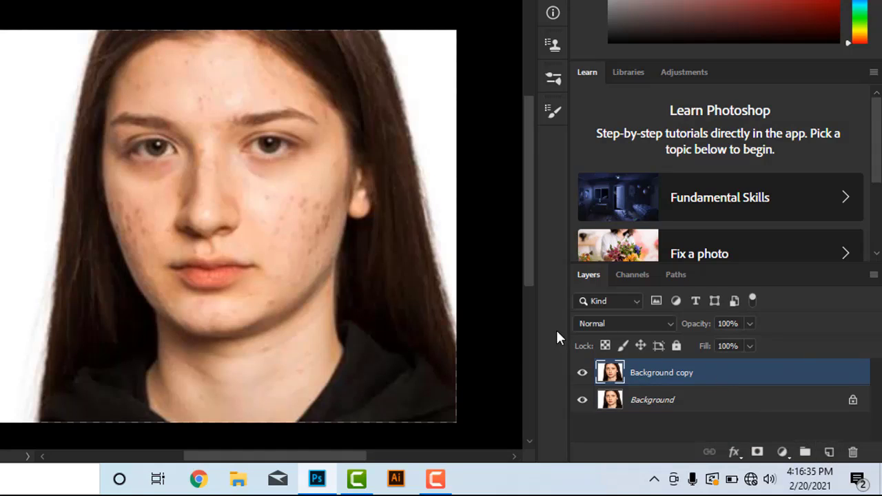
pyautogui.rightClick(747, 377)
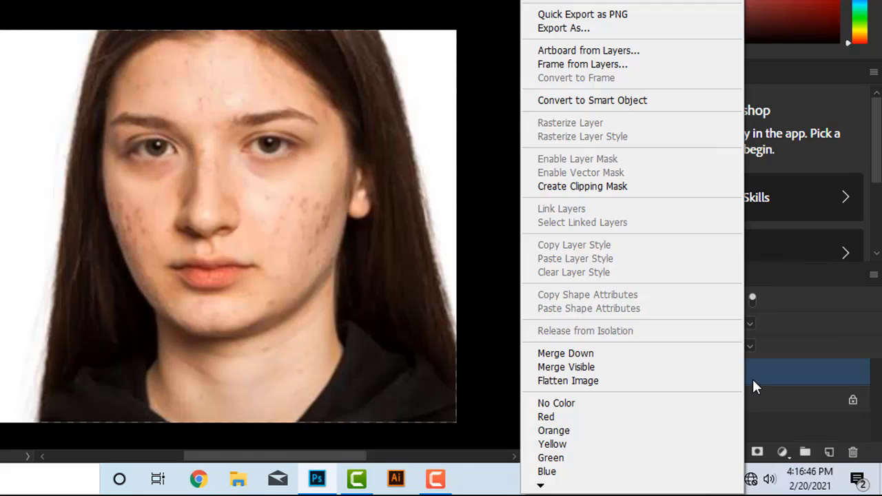
pyautogui.click(778, 379)
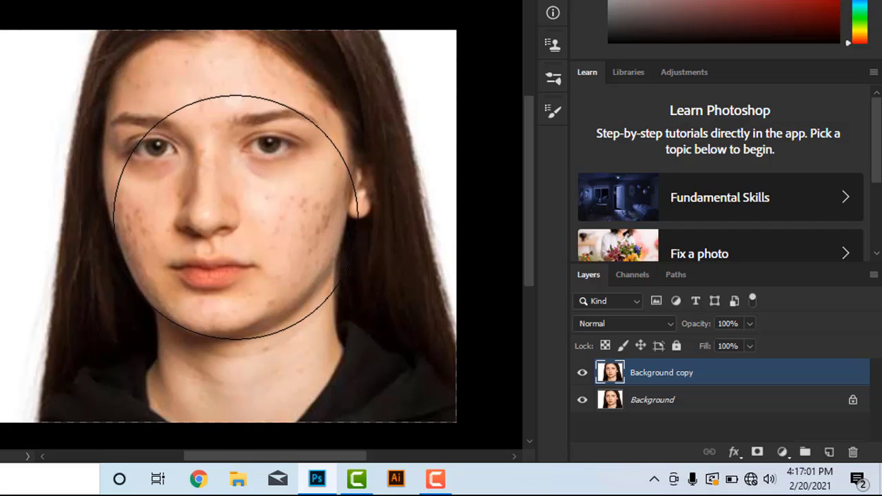
pyautogui.click(852, 400)
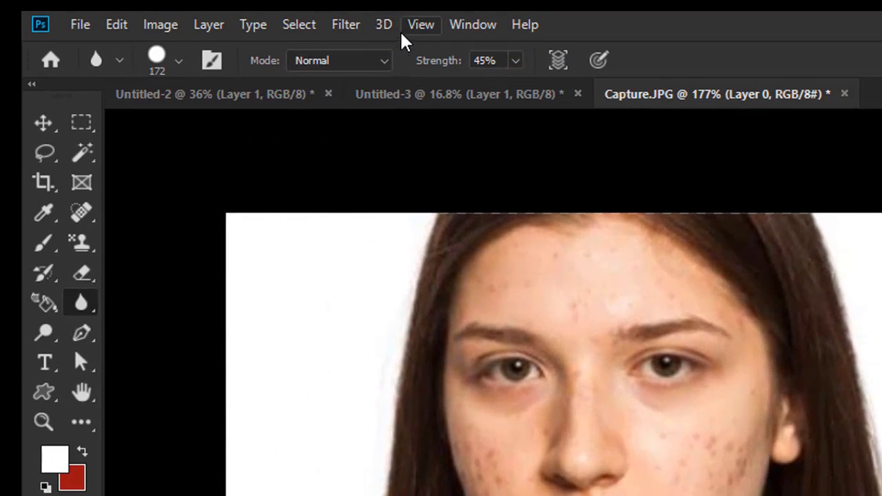
# Apply a Gaussian Blur with a 4.0-pixel radius to Layer 0
pyautogui.click(345, 24)
pyautogui.moveTo(379, 272)
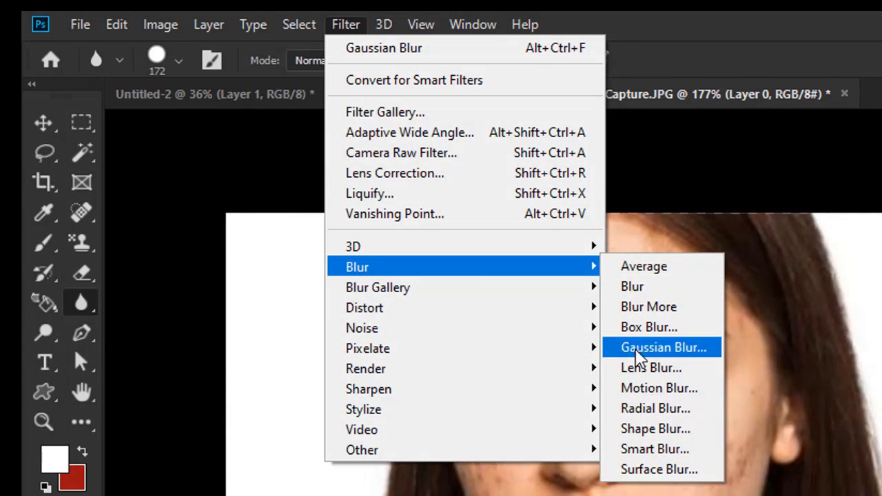
pyautogui.click(613, 349)
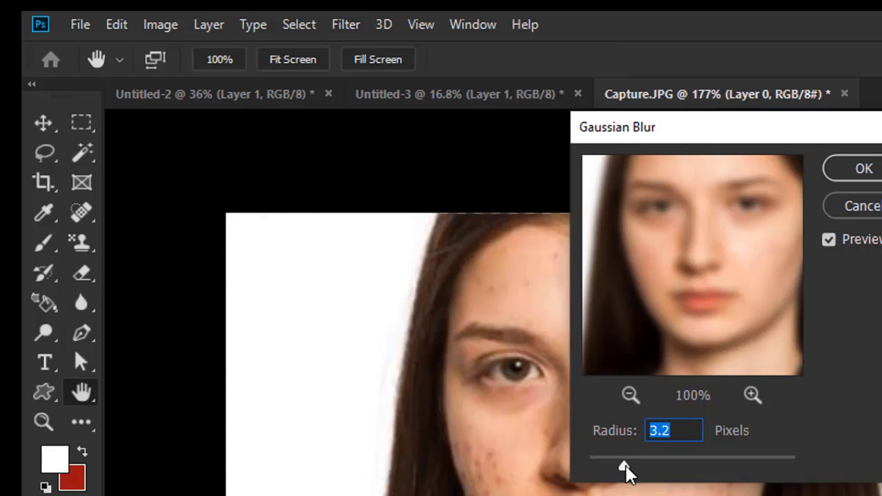
pyautogui.moveTo(624, 469)
pyautogui.mouseDown()
pyautogui.moveTo(617, 469)
pyautogui.moveTo(633, 470)
pyautogui.mouseUp()
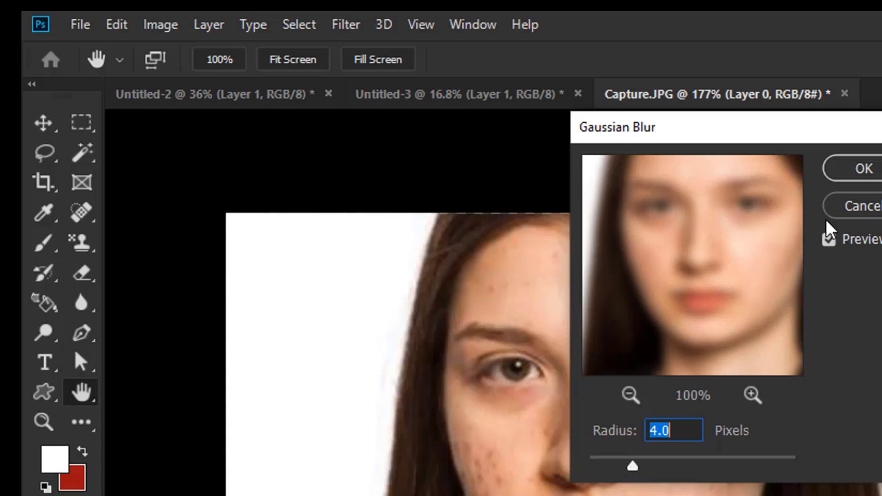
pyautogui.click(863, 171)
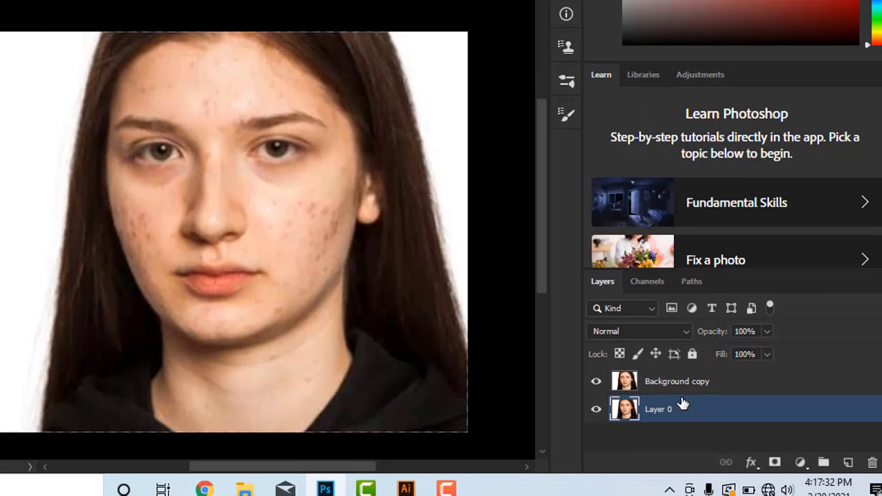
# On the Background copy layer, set the Blur tool's brush size to 28 px and smooth the blemishes across the woman's face
pyautogui.click(690, 383)
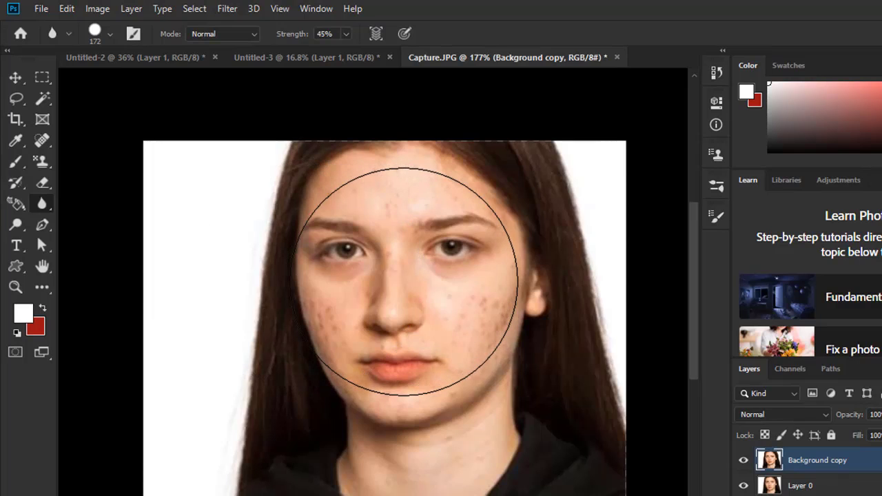
pyautogui.click(107, 40)
pyautogui.moveTo(150, 85); pyautogui.dragTo(98, 83)
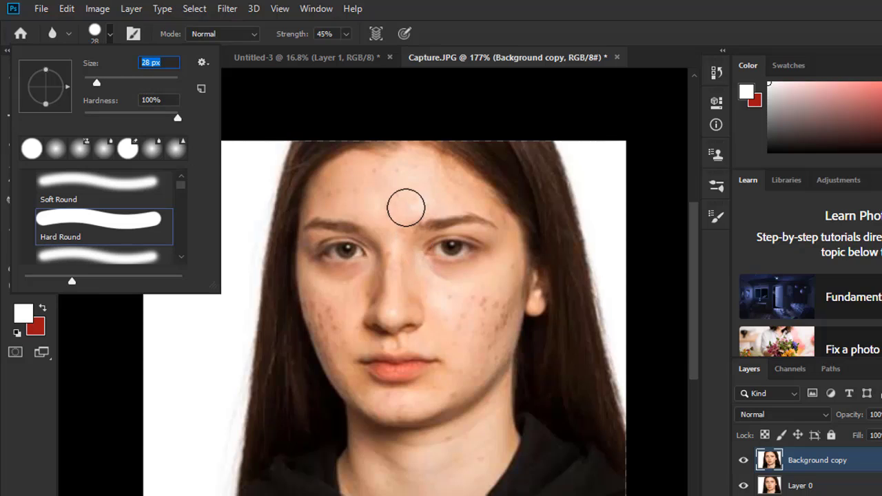
pyautogui.click(256, 40)
pyautogui.click(256, 40)
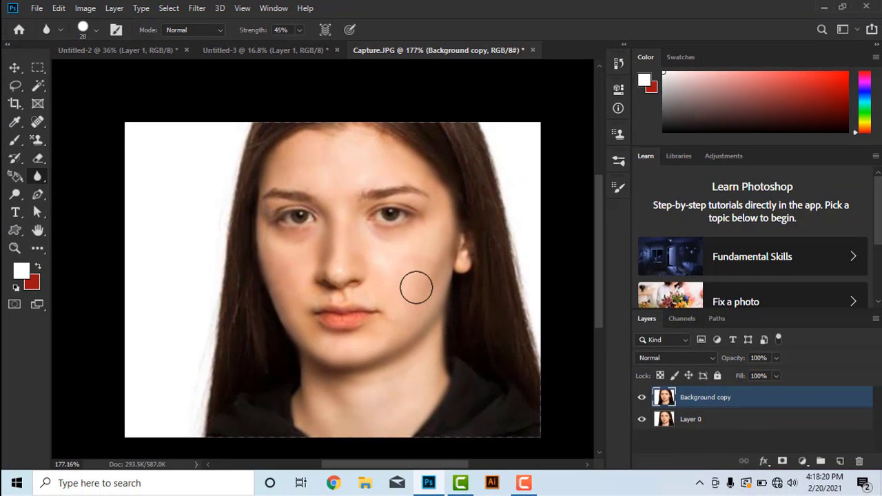
pyautogui.scroll(-4, 417, 284)
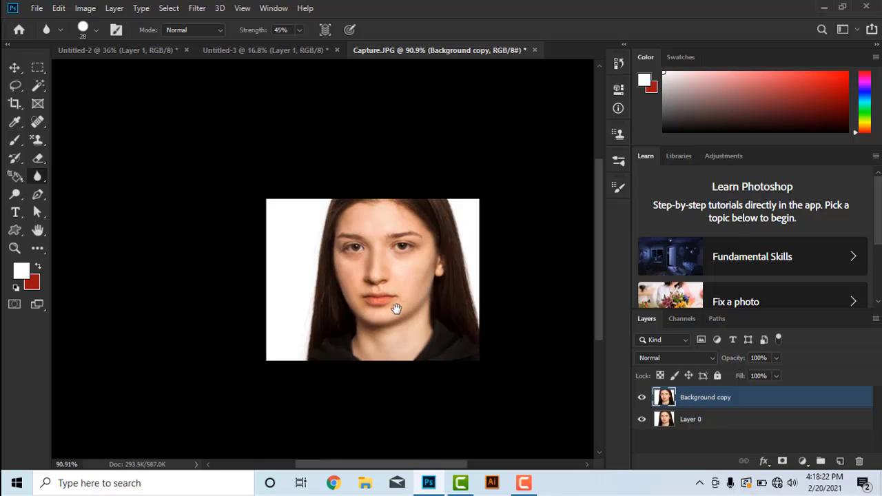